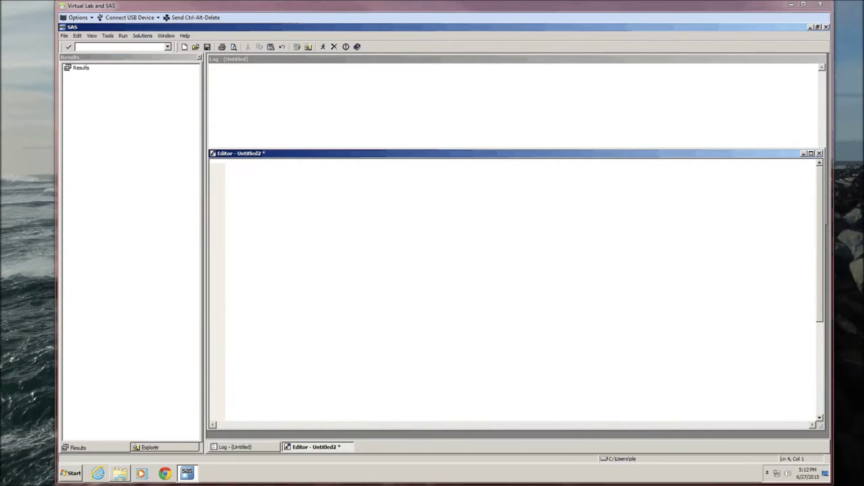
- Paste the FILENAME, DATA step and TITLE 'Grades for STAT4013' code that reads statgrades.csv into statData
text(FILENAME datafile url 'http://rfs.kvasaheim.com/data/statgrades.csv';  DATA statData;   INFILE datafile delimiter="," dsd firstobs=2;   INPUT id $ grade gender $ gpa SATmath age college $ ;  TITLE "Grades for STAT4013"; run;)
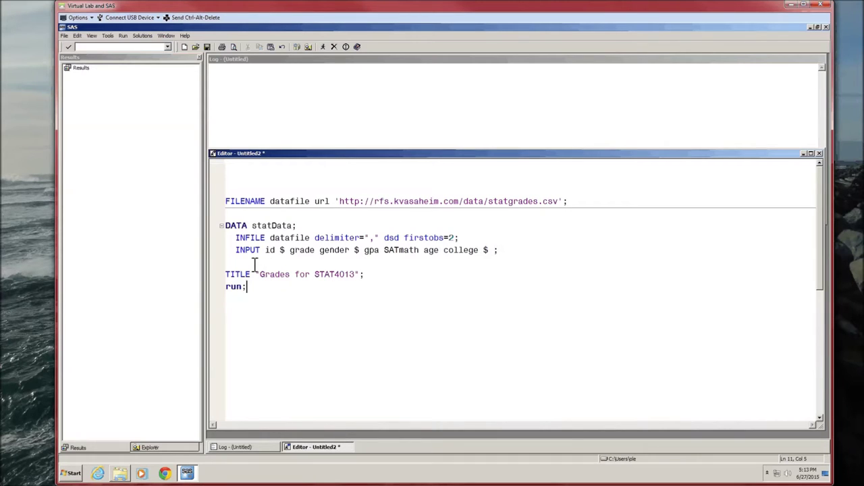
- Insert a blank line above run; to make room for a new step
key(Return)
click(79, 18)
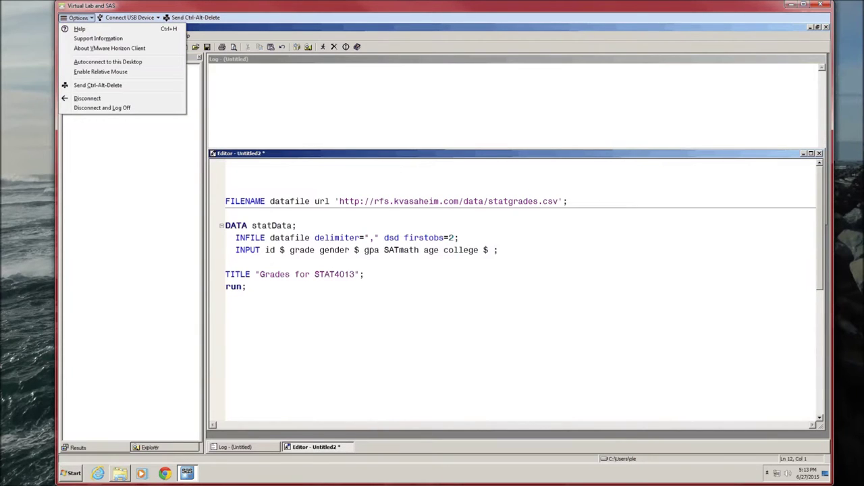
click(250, 233)
click(261, 284)
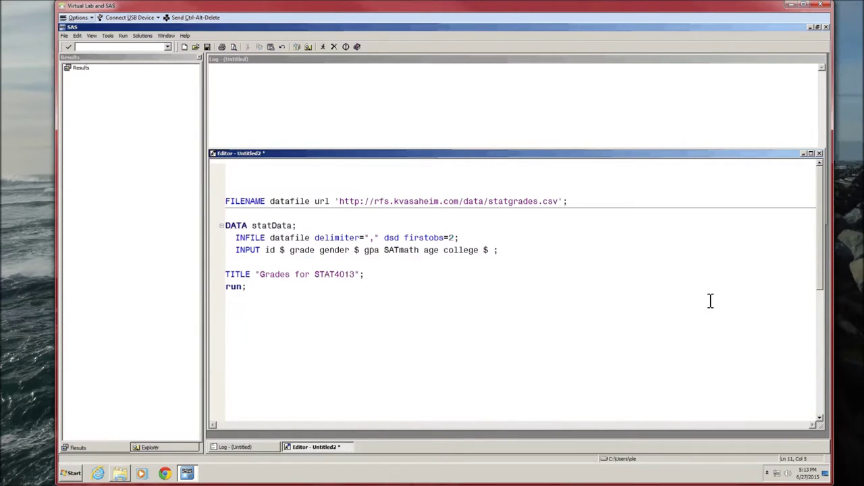
key(Up)
key(Down)
key(Home)
key(Return)
key(Return)
key(Up)
key(Up)
- Type PROC PRINT data=statData; above run;, with a blank line before it
text(PROC PRINT d)
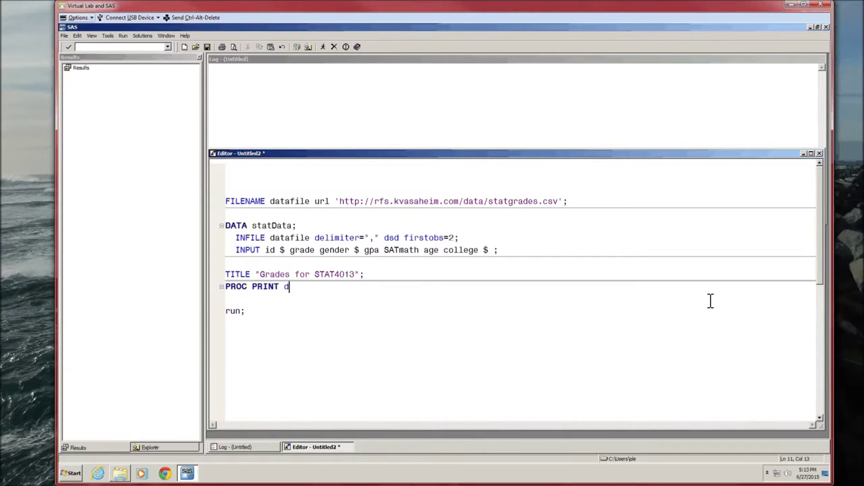
text(ata=statData;)
key(Up)
key(Down)
key(Home)
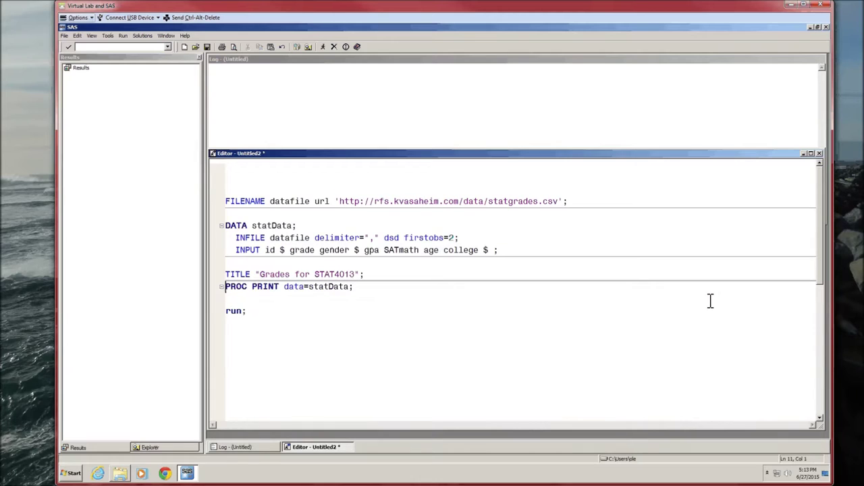
key(Return)
- Select the whole program, line by line up from run;
key(Down)
key(Down)
key(End)
key(shift+Home)
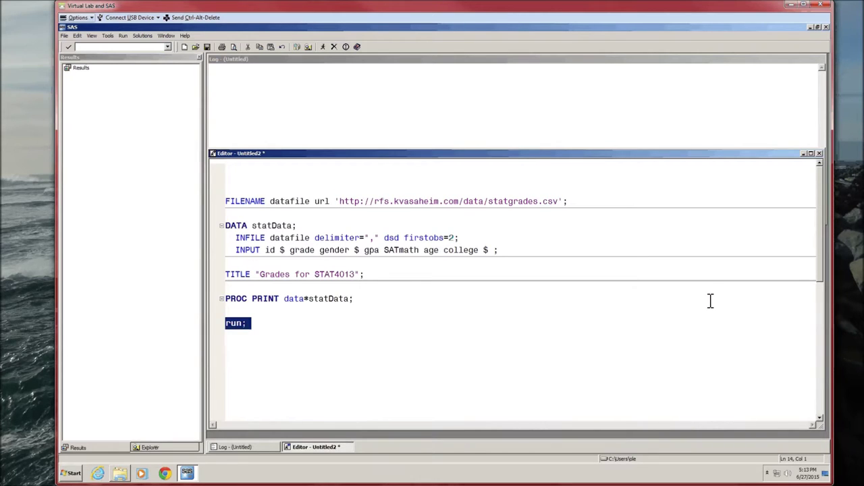
key(shift+Up)
key(shift+Up)
key(shift+Up)
key(shift+Up)
key(shift+Up)
key(shift+Up)
key(shift+Up)
key(shift+Up)
key(shift+Up)
key(shift+Up)
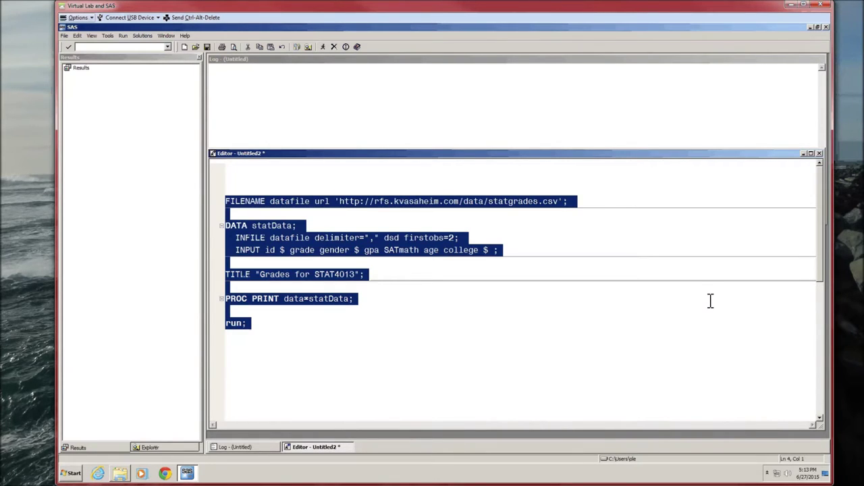
- Submit the program with F3, scroll through the printed grades listing, then close it
key(F3)
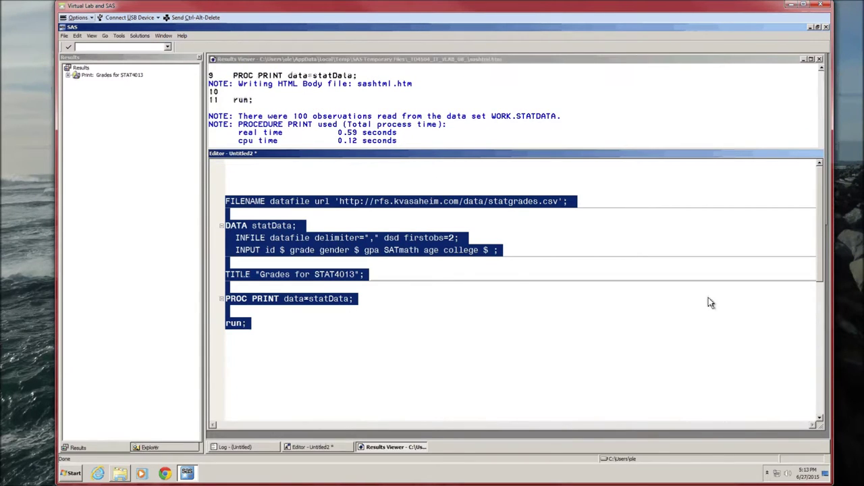
scroll(708, 298, down, 4)
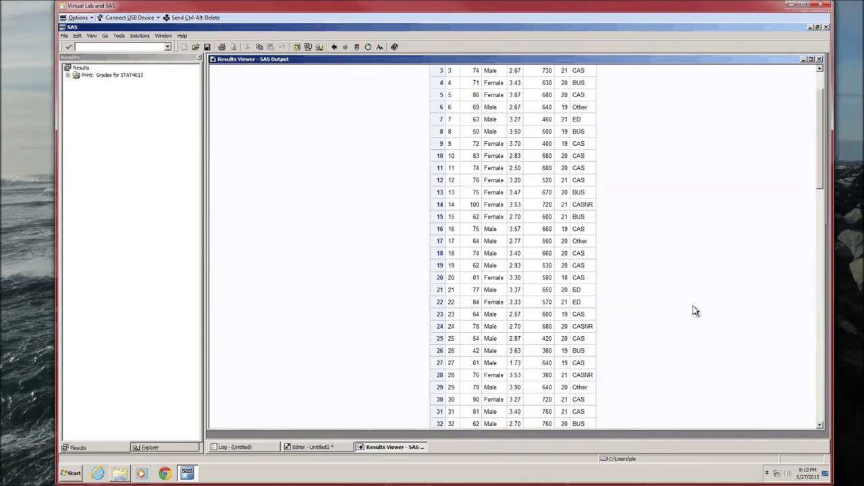
scroll(641, 317, down, 7)
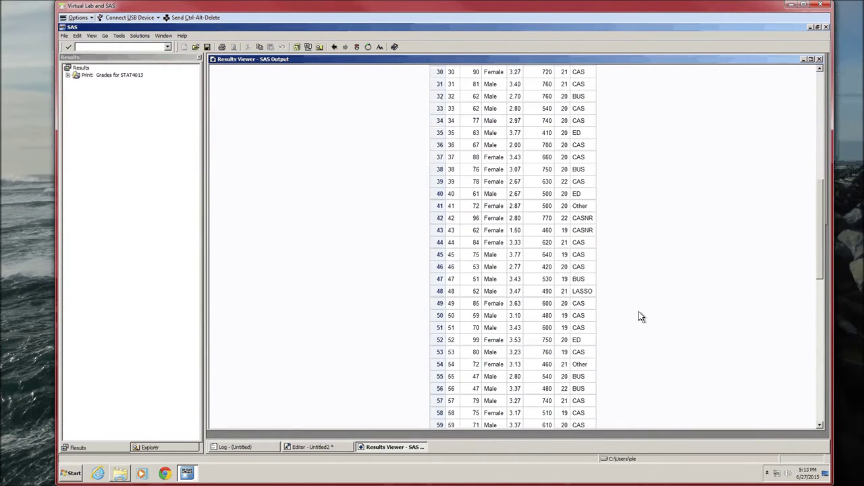
scroll(650, 303, down, 2)
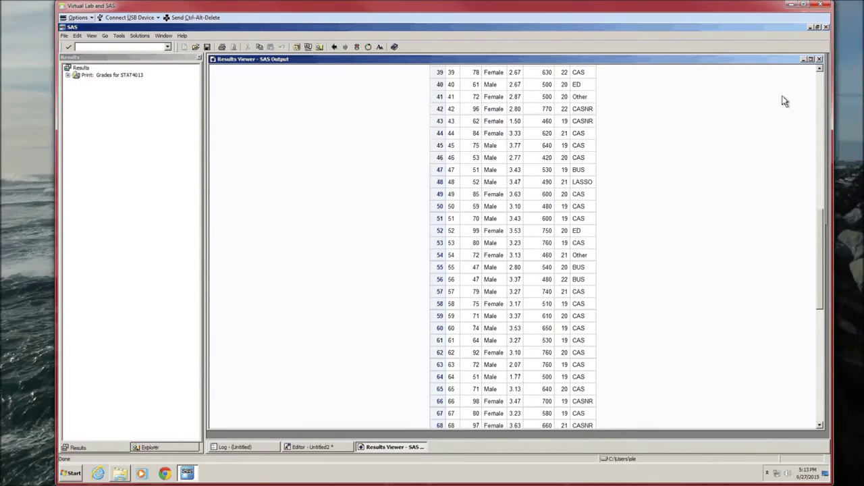
click(819, 60)
click(362, 353)
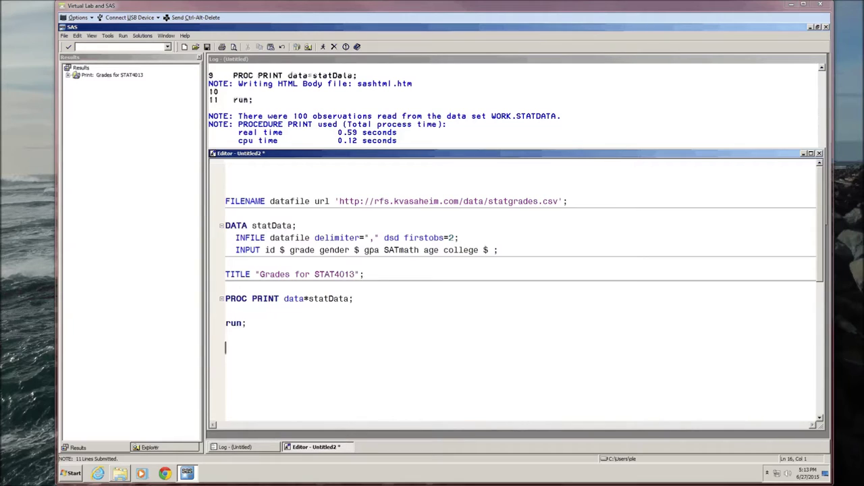
- Paste the SYMBOL/AXIS/LEGEND and PROC GPLOT code below run;, select it, and submit it
click(287, 365)
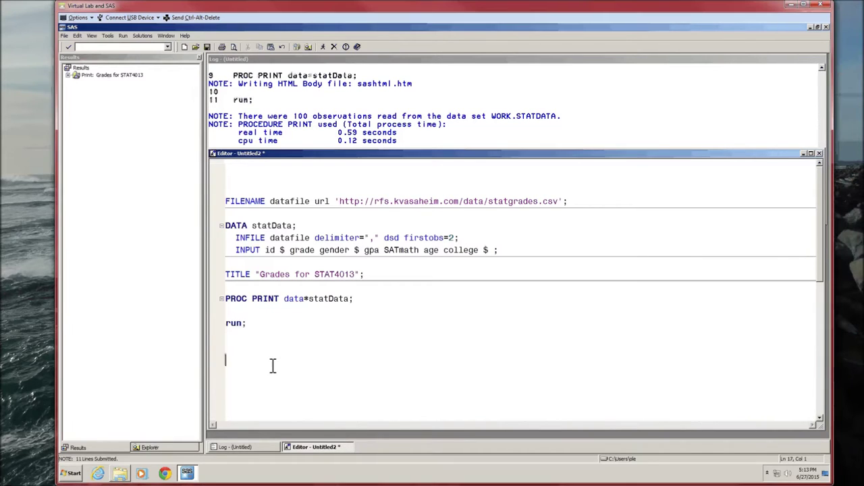
scroll(273, 354, down, 1)
scroll(380, 313, down, 2)
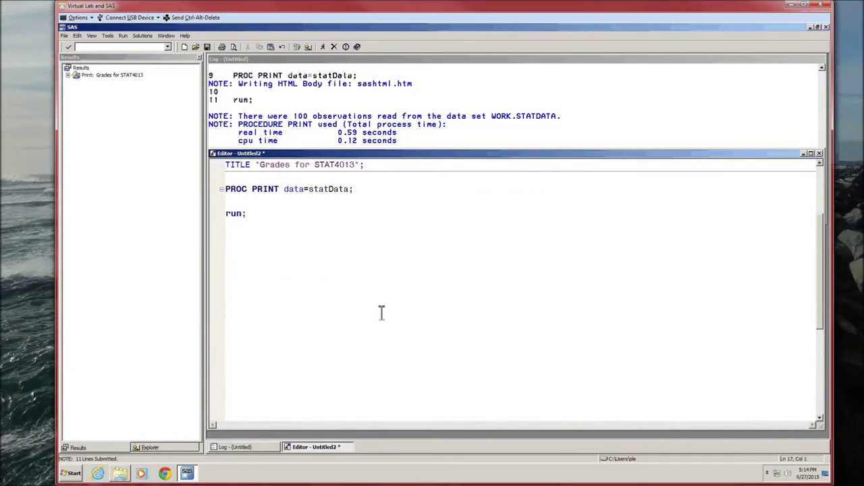
click(382, 313)
key(Return)
text(/* plot */  SYMBOL1 color=red  height=1.75 value=* ; SYMBOL2 color=blue height=1.75 value=> ; AXIS1 order=(0 to 100 by 10) offset=(0)  ; AXIS2 order=(0 to 4 by 1) offset=(0)  ; LEGEND1 position=(top center outside) ;  PROC GPLOT data=statData;   PLOT grade*gpa=gender / vaxis=axis1 haxis=axis2 legend=legend1 noframe;    LABEL gpa   = Initial Grade Point Average         grade = Course Grade Earned         gender= Student Gender: ; run; quit;)
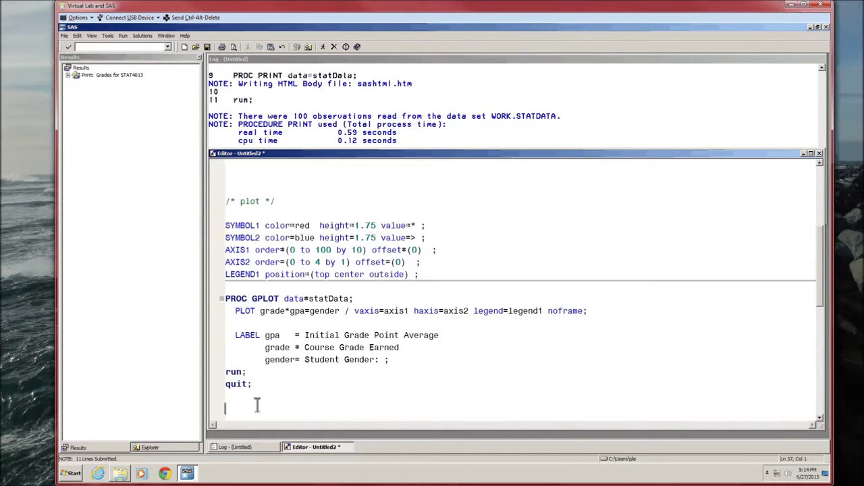
drag(256, 404, 274, 215)
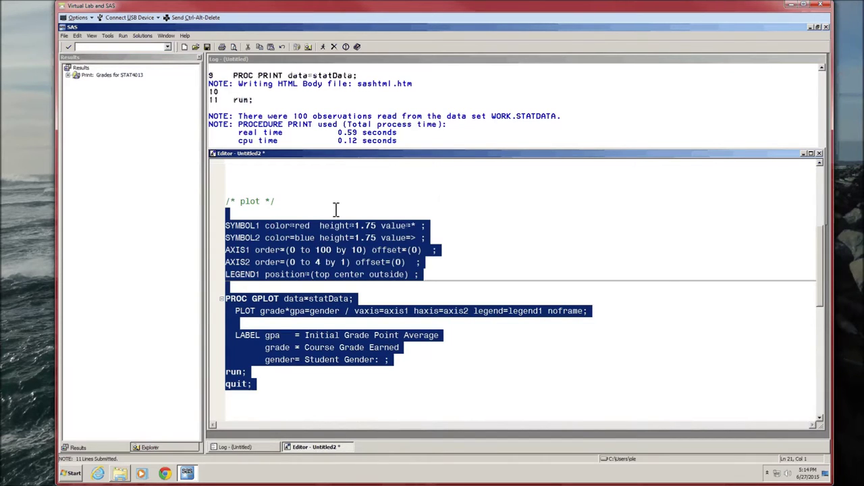
key(F3)
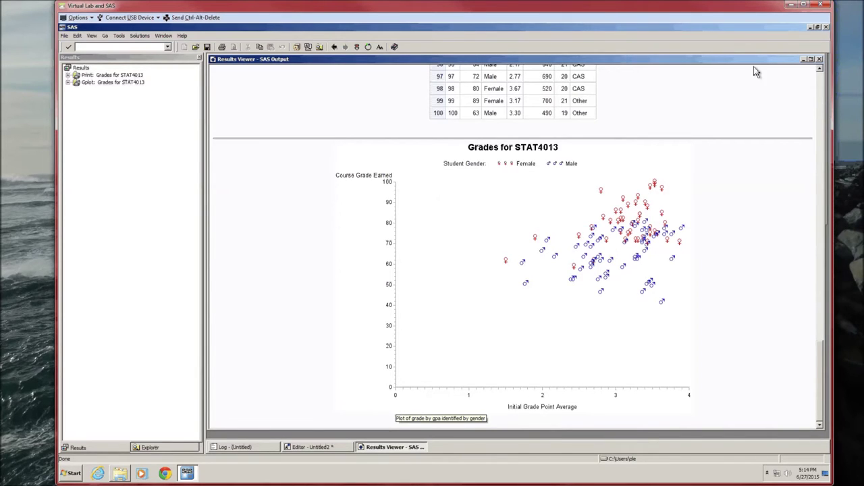
- Close the grade-versus-GPA scatter plot output to return to the GPLOT code
click(803, 59)
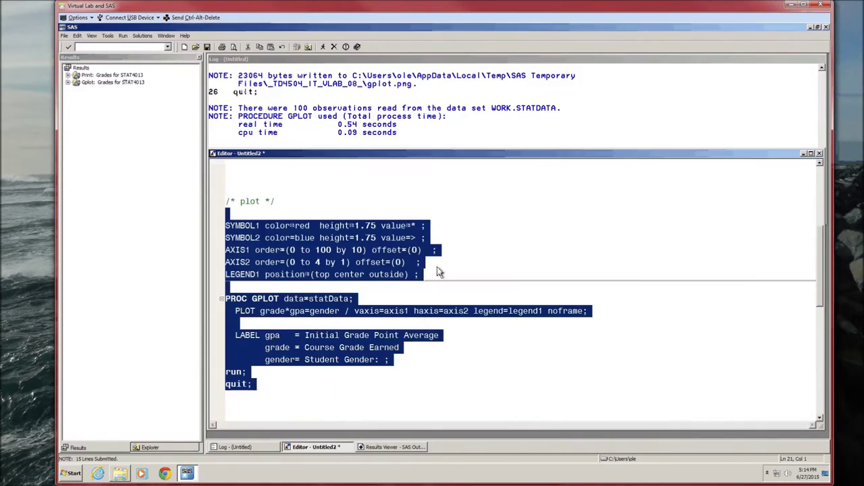
click(441, 270)
drag(469, 238, 473, 215)
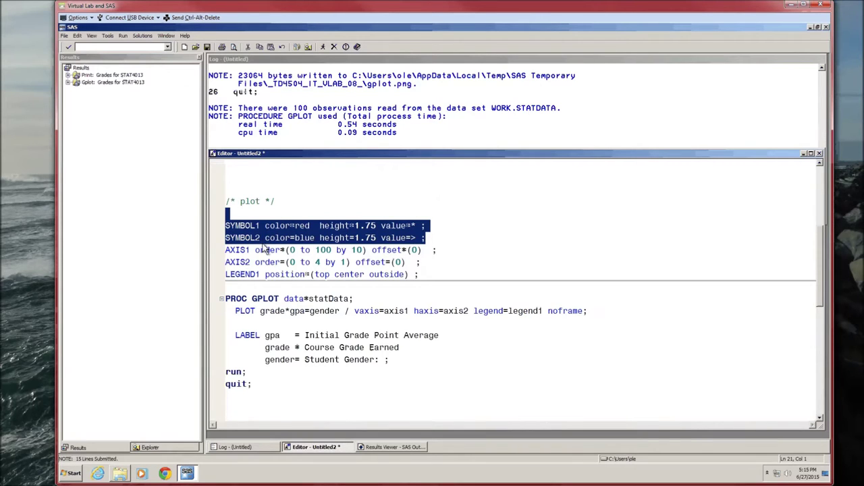
double_click(324, 312)
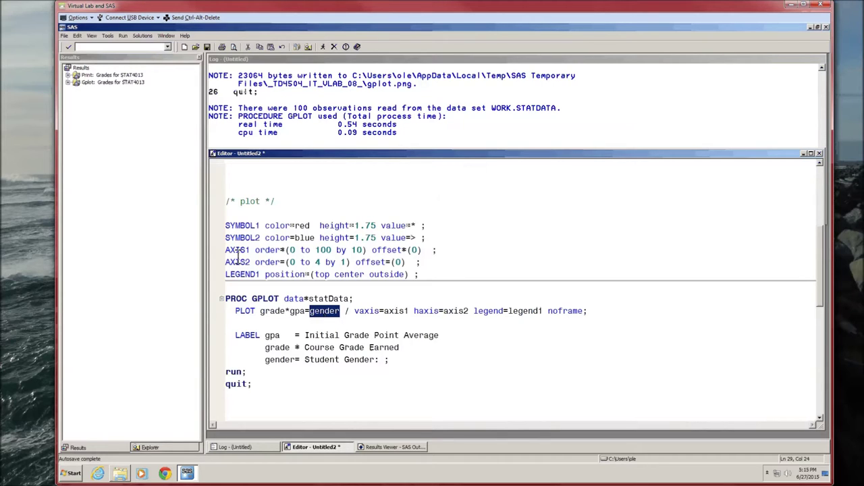
drag(227, 251, 422, 264)
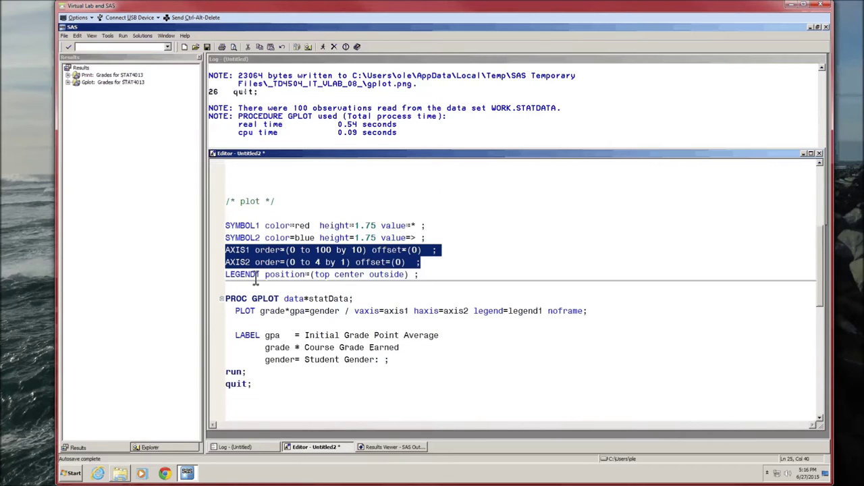
drag(228, 279, 420, 282)
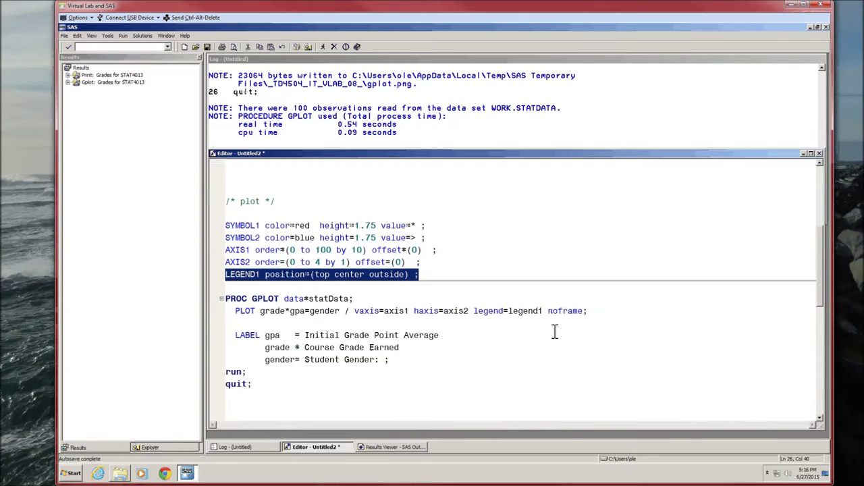
- Highlight the grade*gpa=gender plot request and noframe option, then show the scatter plot
drag(234, 310, 543, 318)
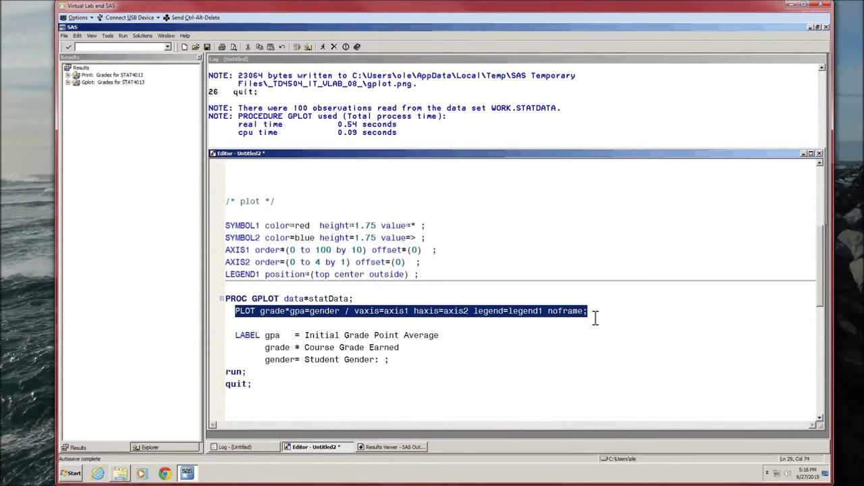
click(499, 327)
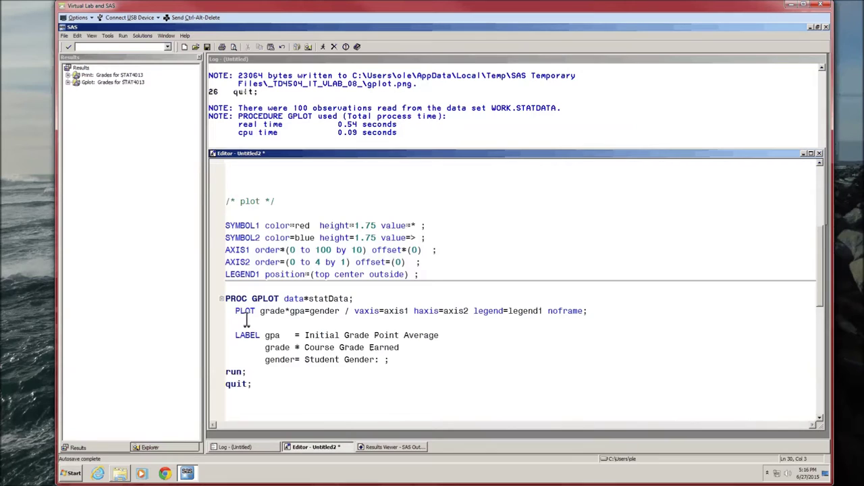
drag(235, 311, 340, 315)
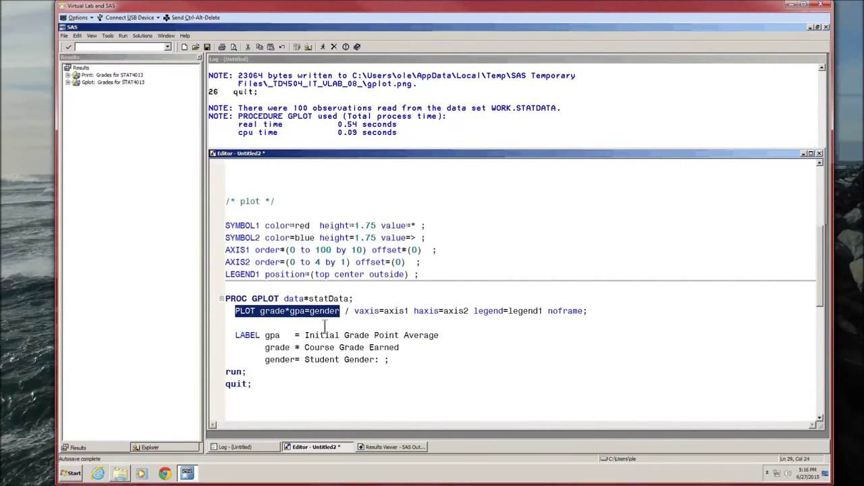
double_click(570, 312)
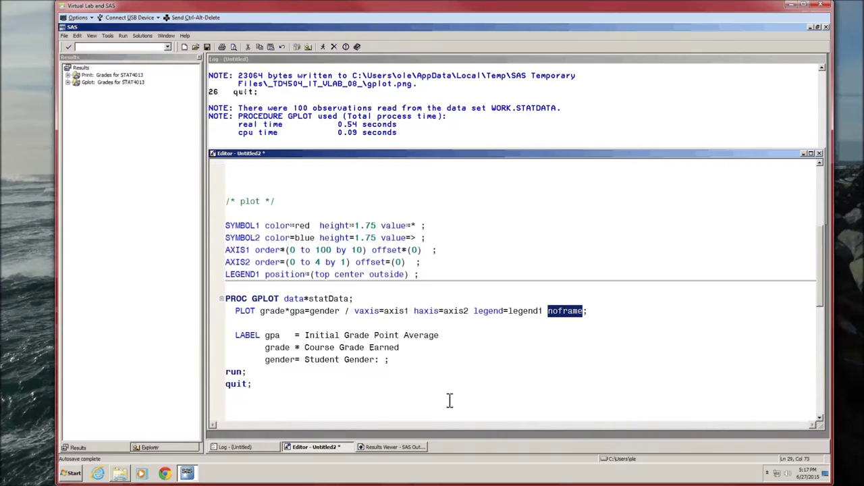
click(412, 447)
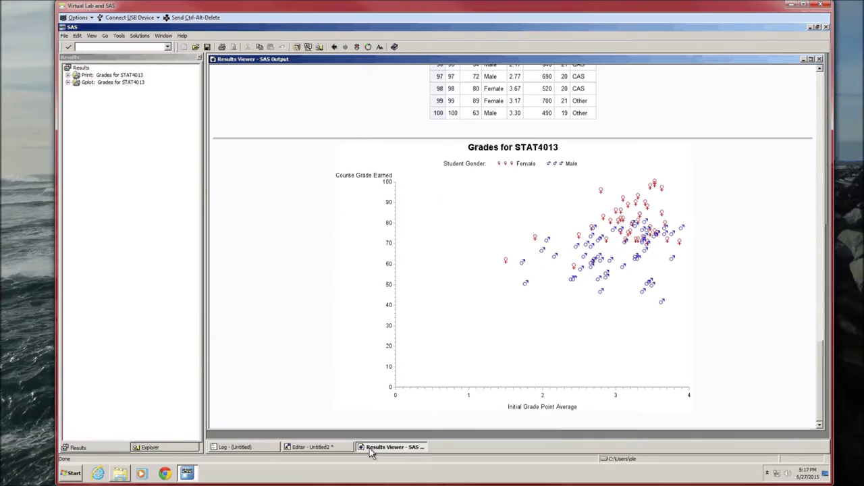
- Switch between the GPLOT code and the scatter plot output, then close the output
click(328, 448)
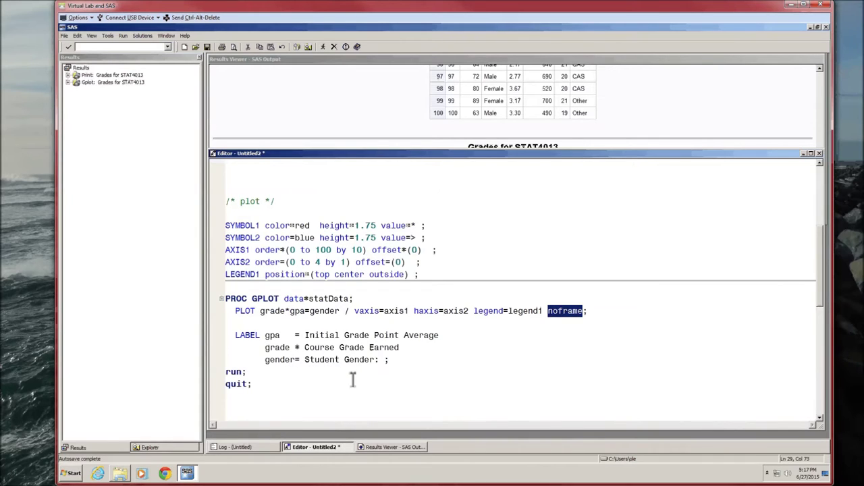
click(377, 449)
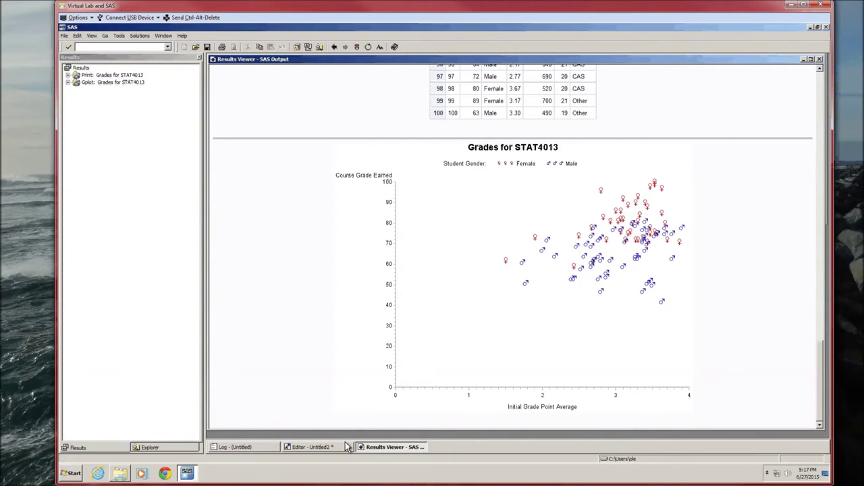
click(372, 451)
click(392, 447)
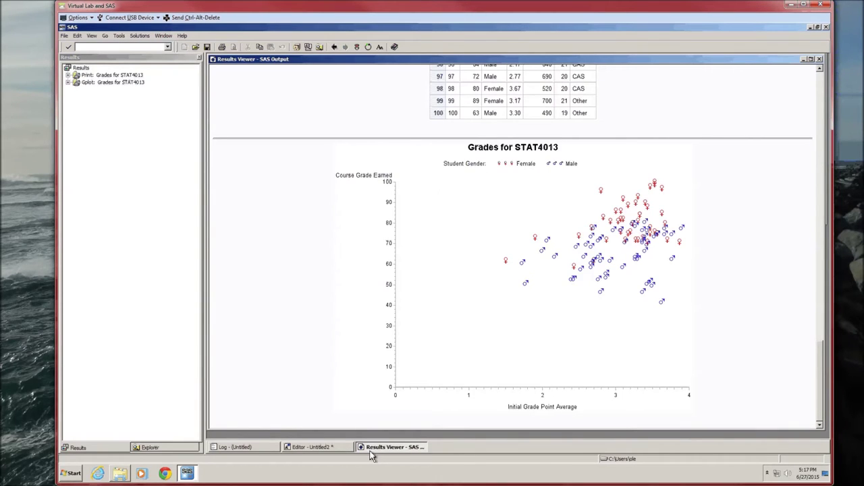
click(820, 61)
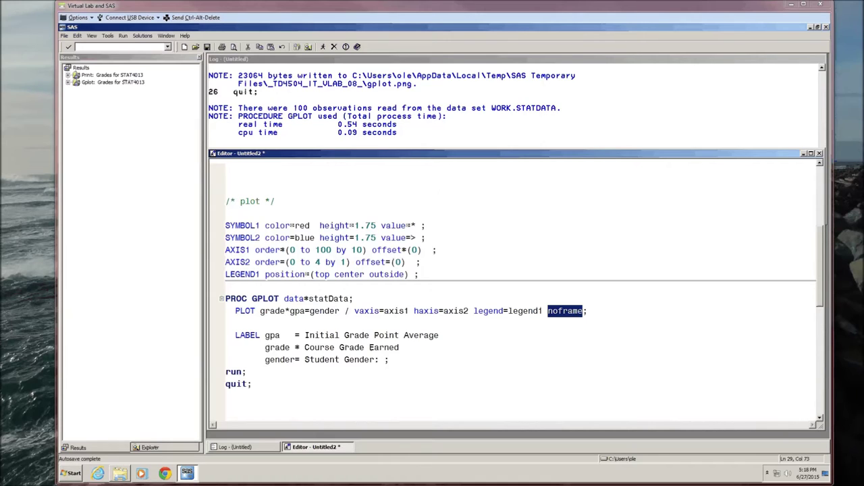
- Add PROC CORR data=statData fisher; VAR grade gpa; run; below the GPLOT code and run it
click(263, 409)
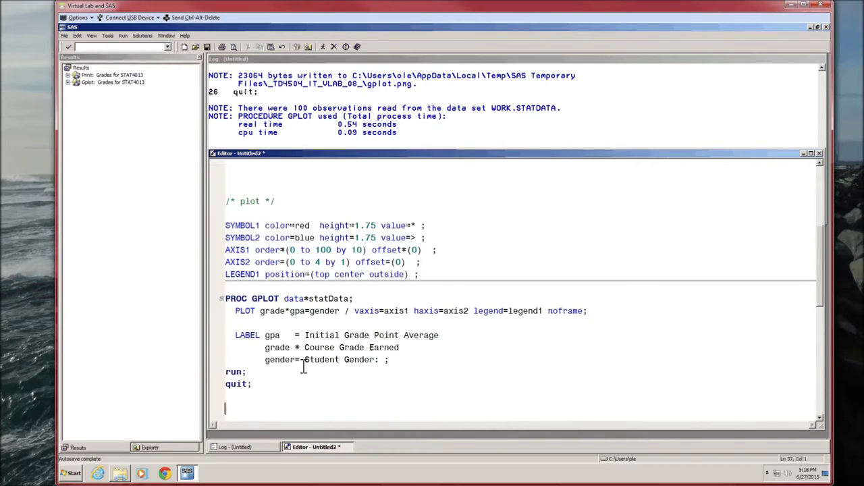
scroll(315, 359, down, 3)
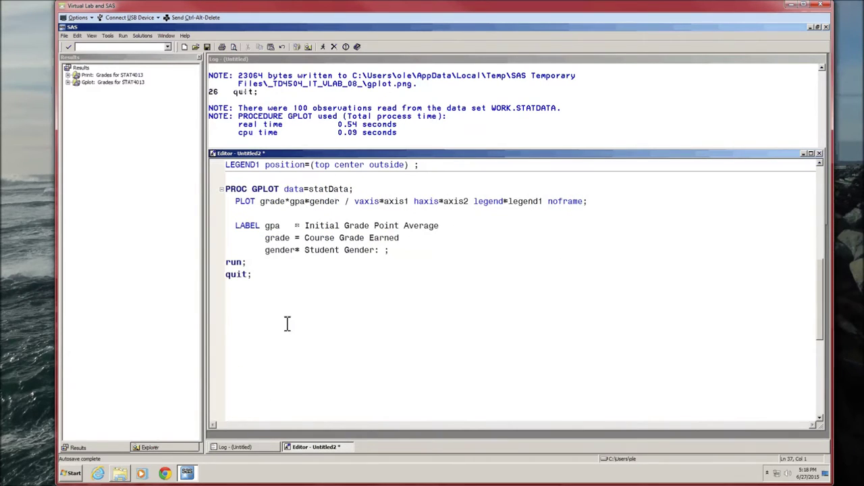
key(Return)
key(Return)
key(Return)
text(PROC CORR data=statData fisher;     VAR grade gpa; run;)
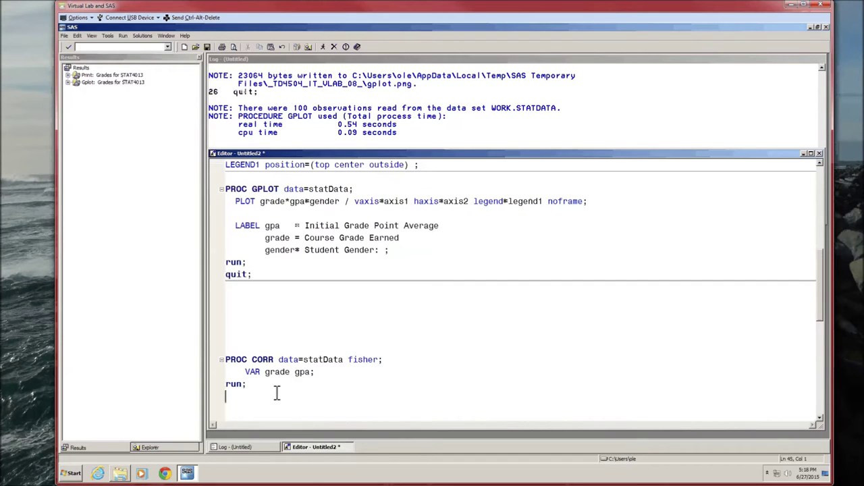
drag(276, 394, 277, 352)
key(F3)
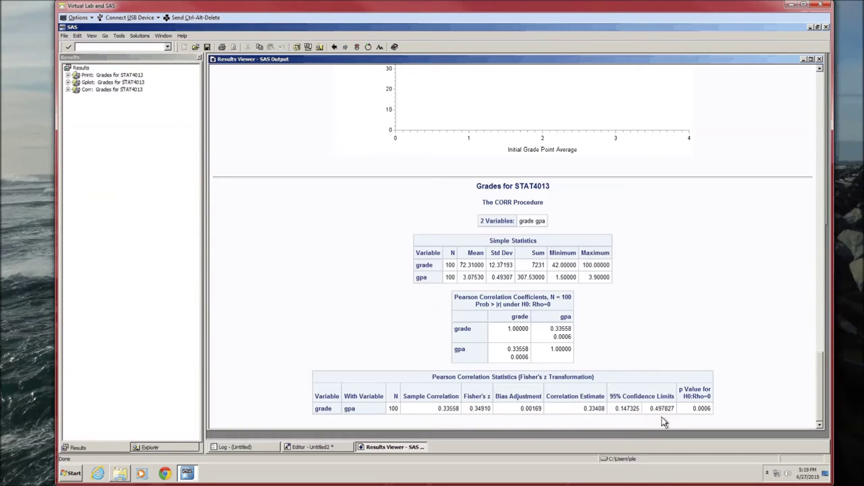
- Close the correlation output and paste the PROC GLM model grade=gpa / CLPARM step below PROC CORR
click(819, 59)
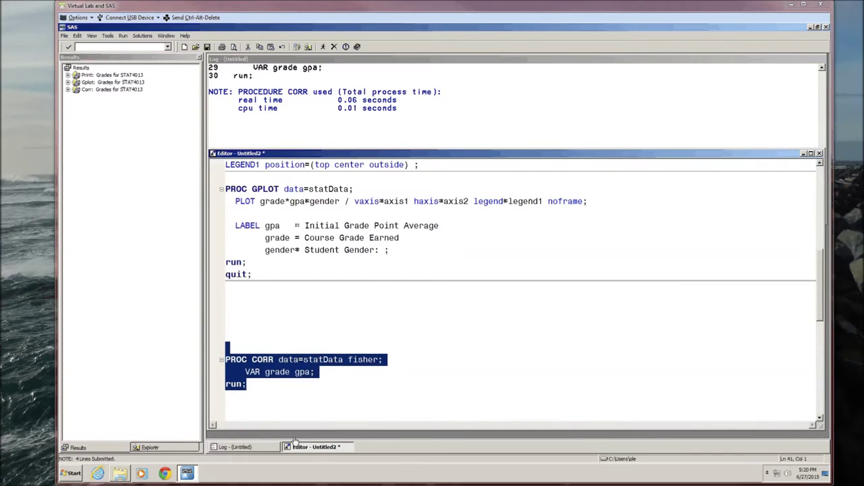
key(Down)
key(Down)
key(Down)
key(Down)
key(Down)
key(Down)
key(Down)
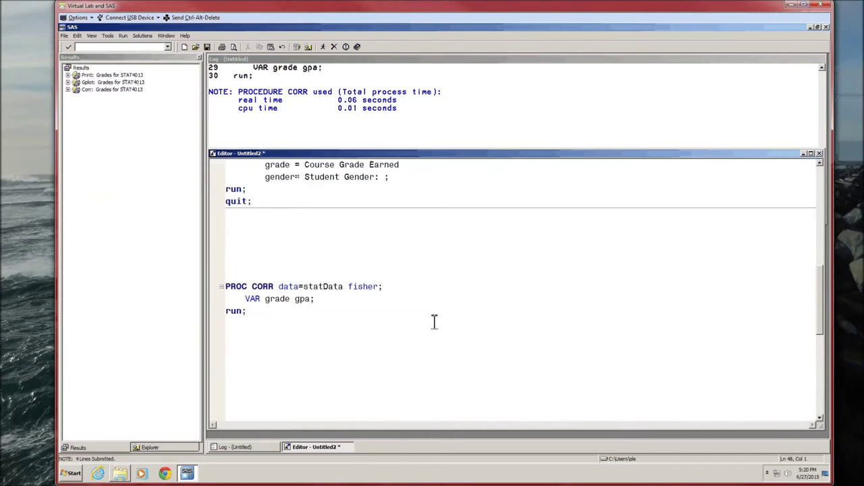
text(/* Regression (SLR) */  PROC GLM data=statData;   model grade=gpa / CLPARM ; run;  quit;)
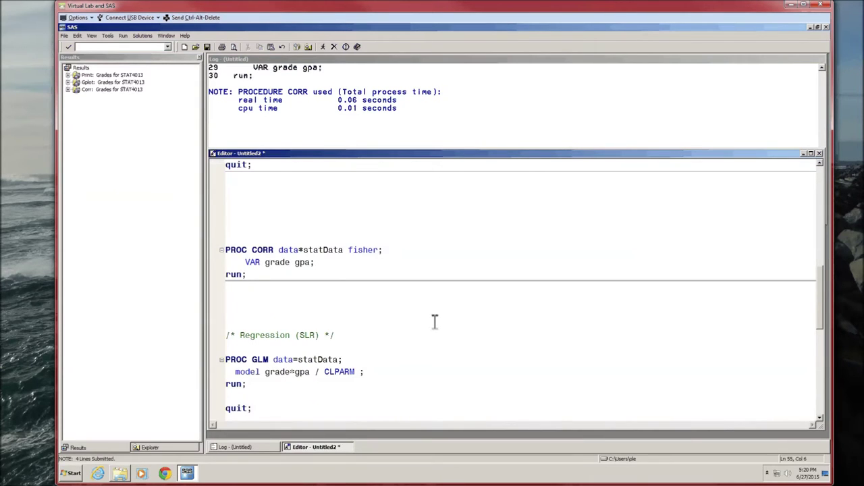
scroll(434, 321, down, 2)
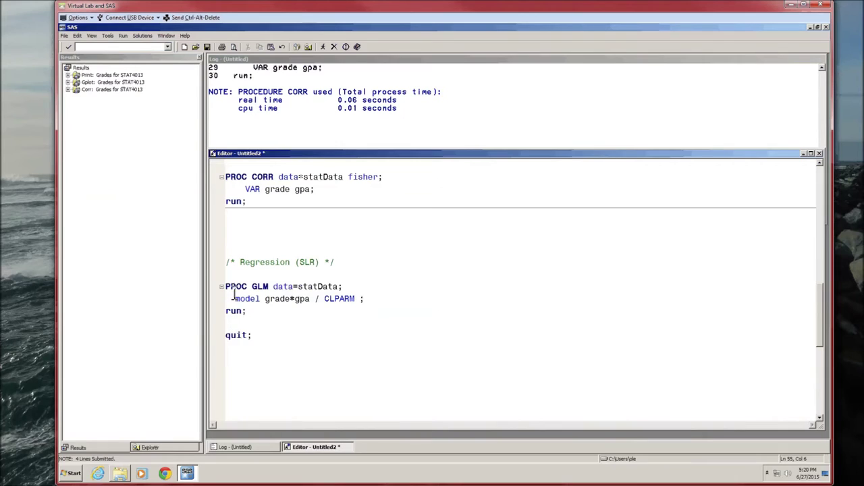
- Highlight the PROC GLM statement, response grade, predictor gpa and the CLPARM option
drag(226, 287, 268, 287)
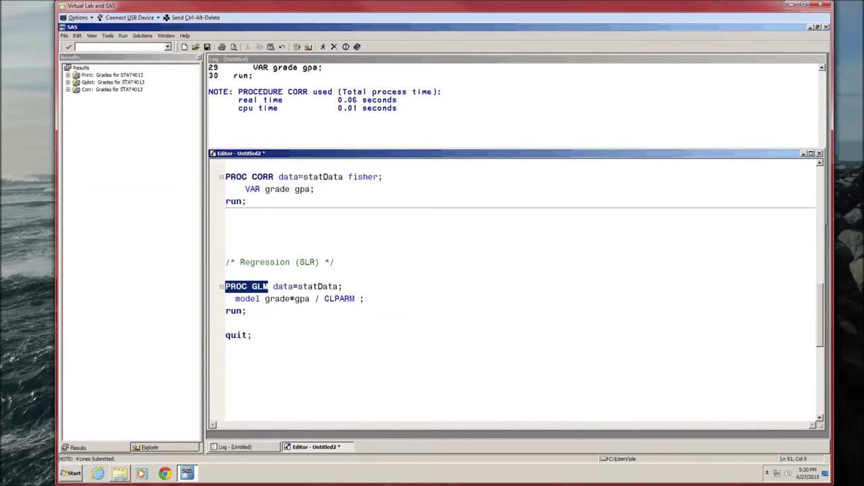
click(306, 336)
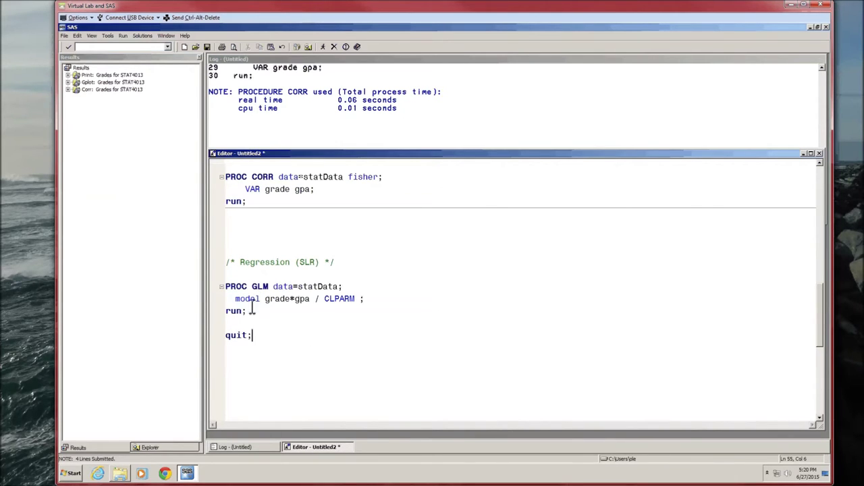
double_click(276, 300)
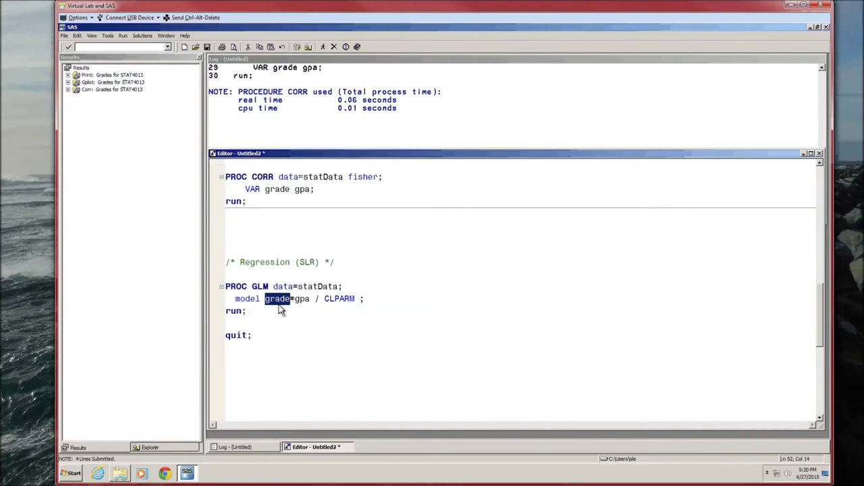
double_click(301, 301)
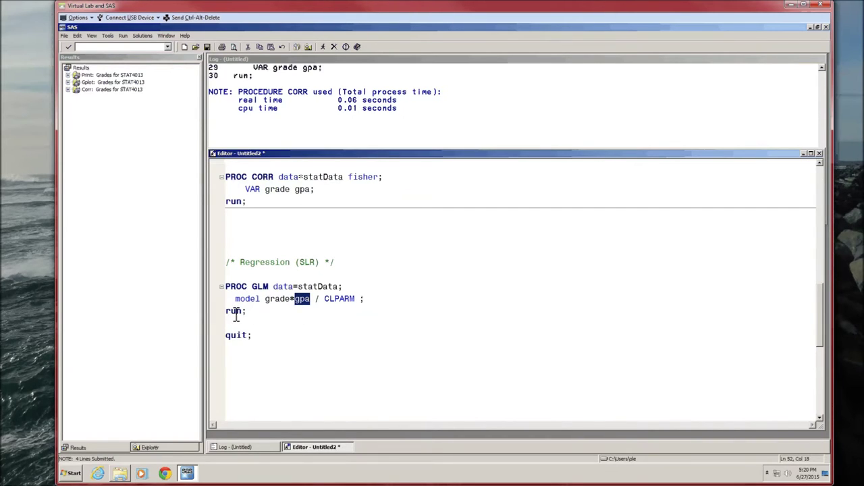
double_click(340, 299)
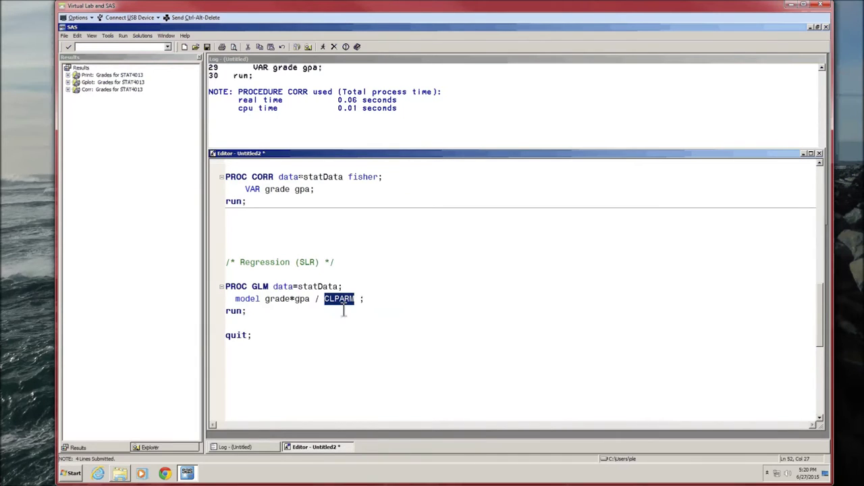
click(345, 311)
- Run the PROC GLM step and review R-square 0.112615, gpa slope 8.420 and the fit plot
drag(251, 336, 227, 289)
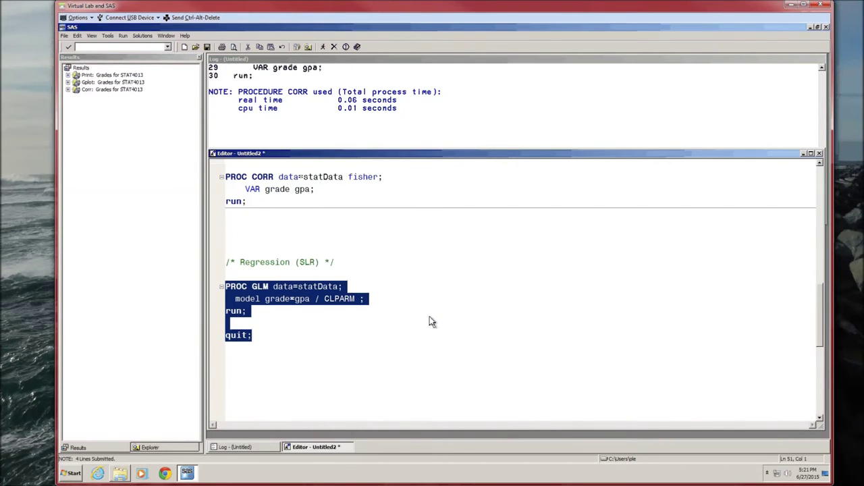
key(F3)
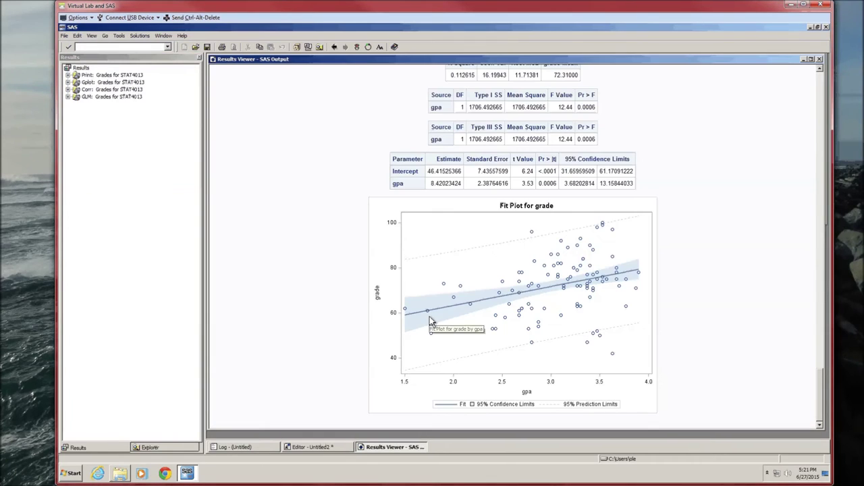
scroll(344, 266, up, 6)
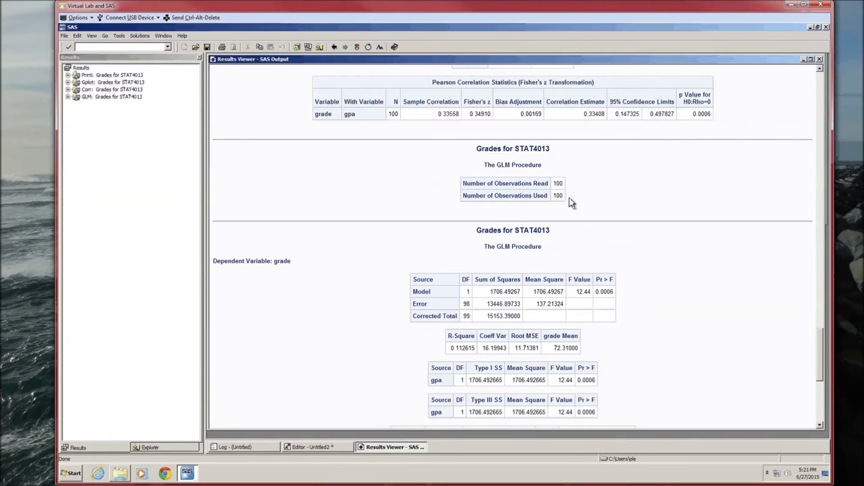
scroll(569, 202, down, 5)
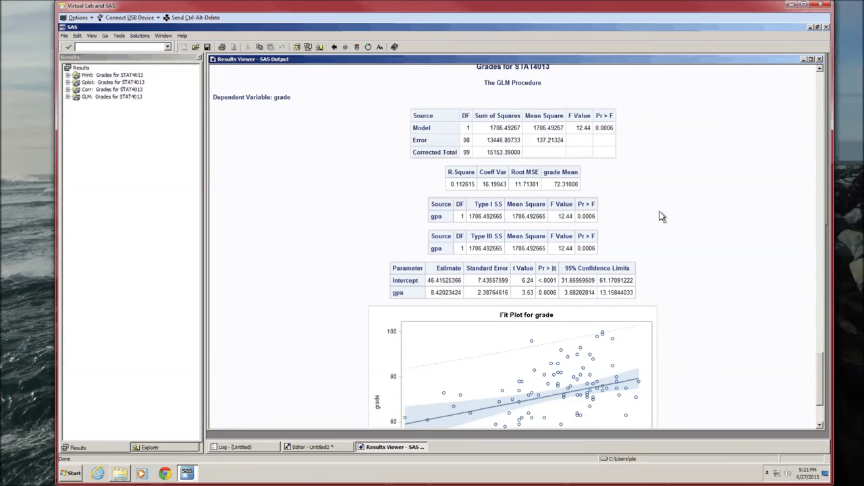
click(820, 69)
click(821, 71)
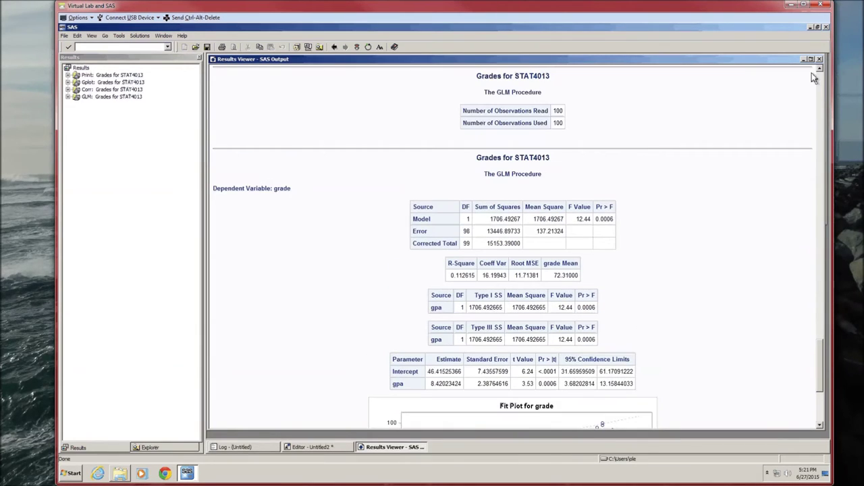
click(820, 427)
click(821, 429)
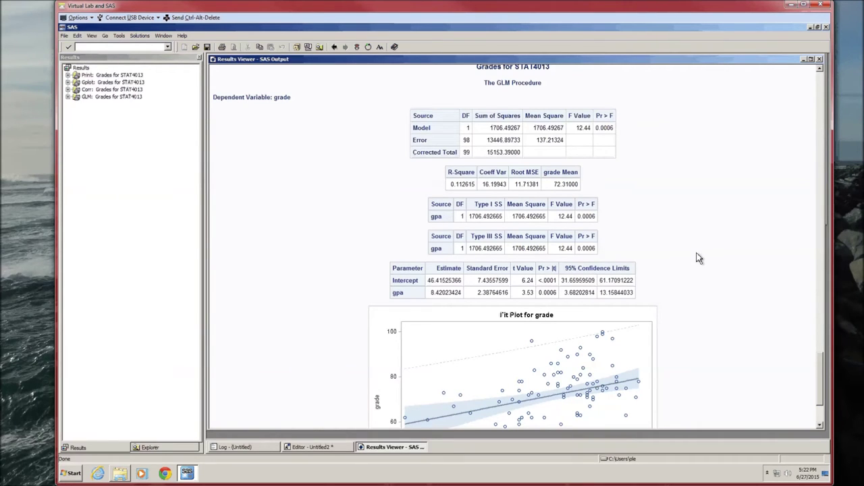
- Scroll through the simple grade-on-gpa regression output, then close it to return to the PROC GLM code
scroll(698, 259, down, 3)
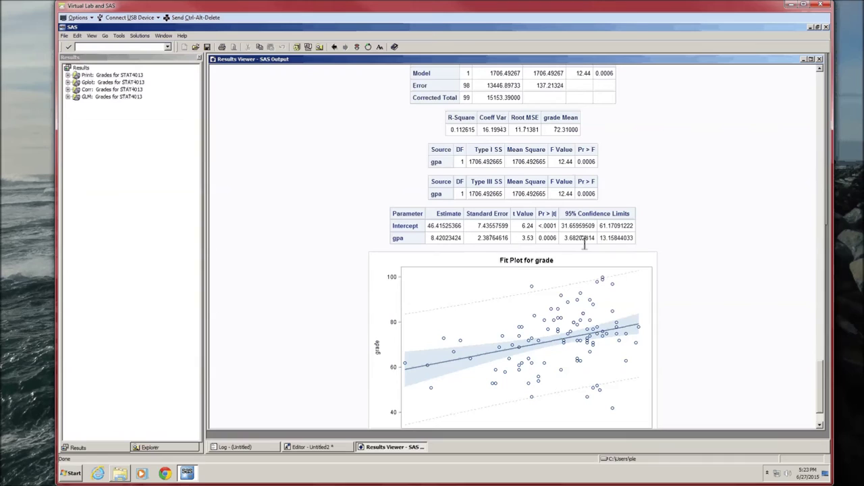
scroll(584, 245, down, 2)
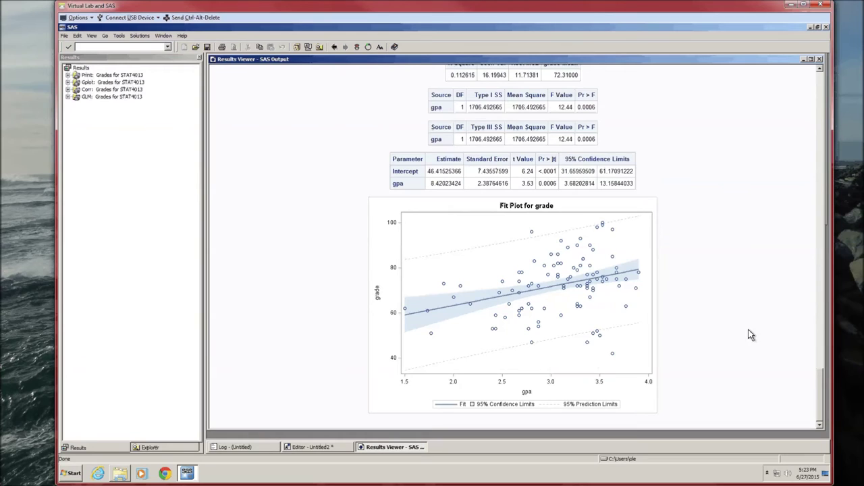
click(820, 59)
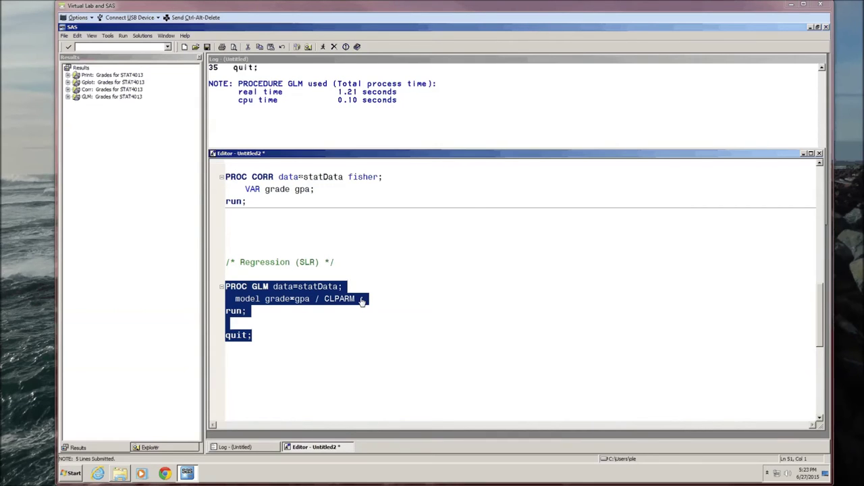
- View the Fit Plot for grade under GLM > Analysis of Variance, then close the Results Viewer
click(68, 97)
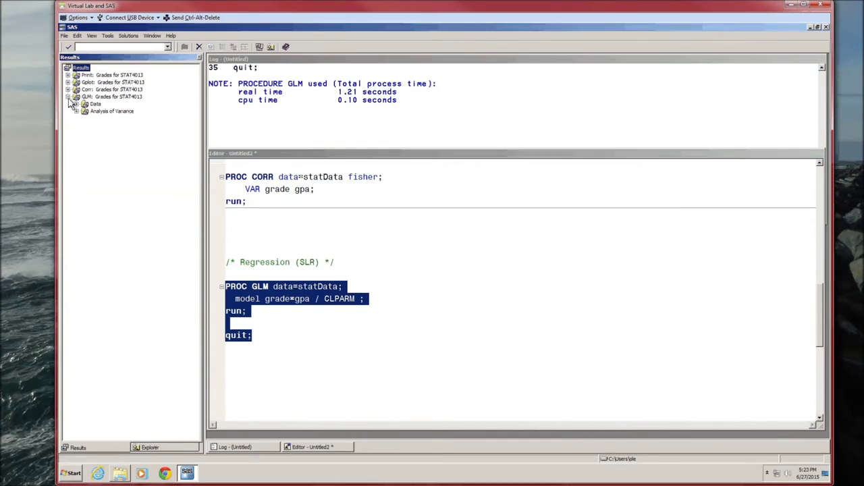
double_click(91, 112)
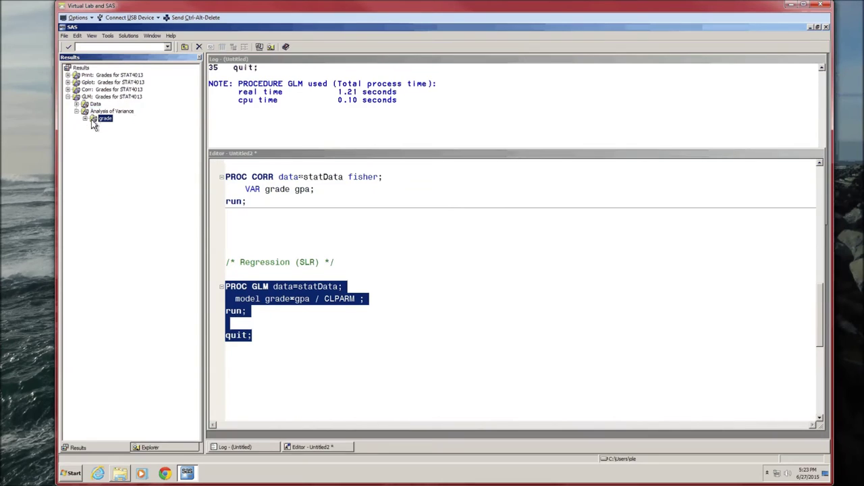
double_click(91, 120)
double_click(114, 163)
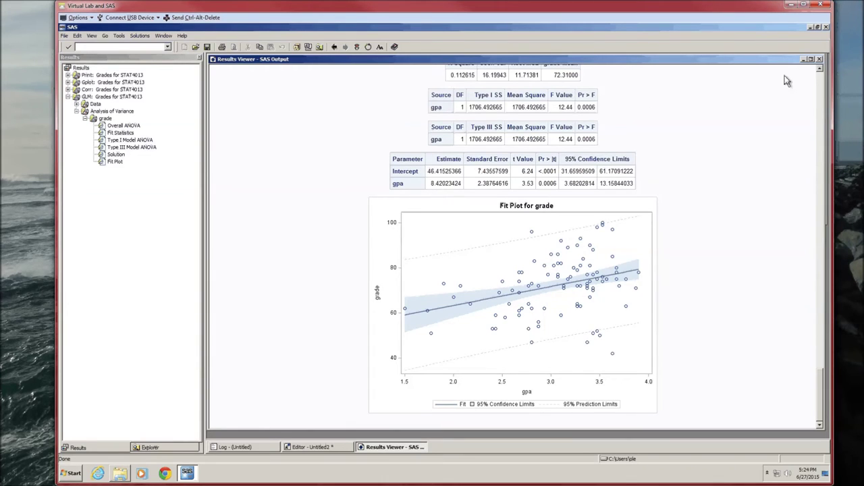
click(819, 60)
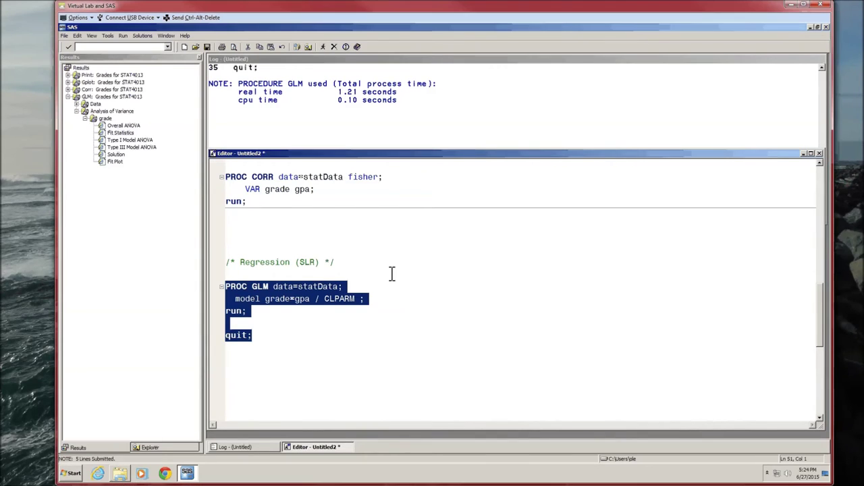
- Review the Gplot scatter of grade by gpa grouped by gender, then close it
scroll(367, 288, up, 1)
scroll(366, 288, up, 4)
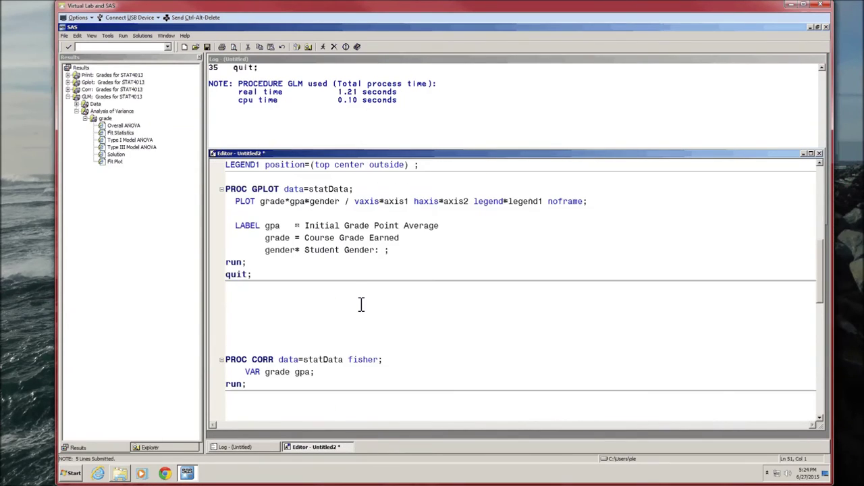
double_click(88, 82)
double_click(96, 90)
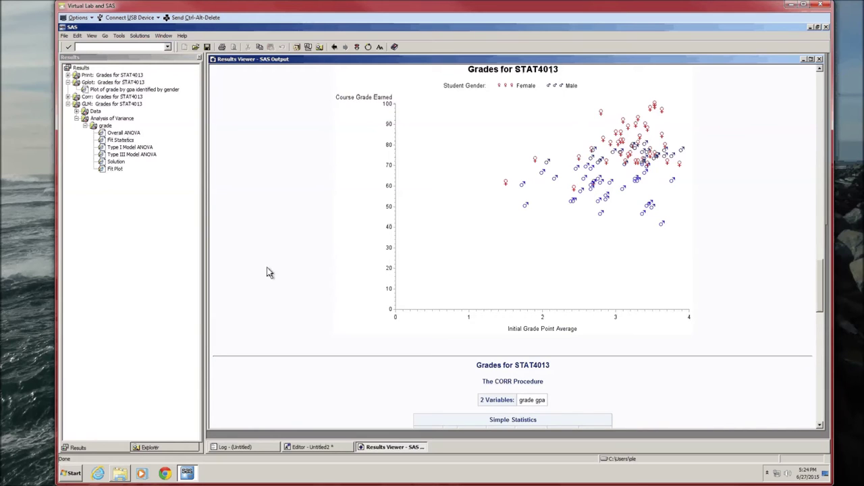
click(819, 59)
scroll(472, 284, down, 8)
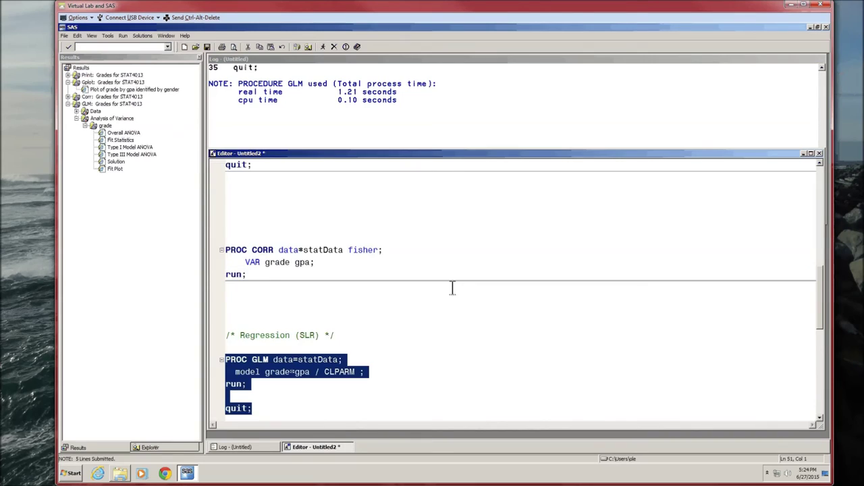
- Paste the Regression (MLR) PROC SORT and PROC GLM BY gender block below quit; and run it
click(387, 292)
scroll(507, 314, up, 1)
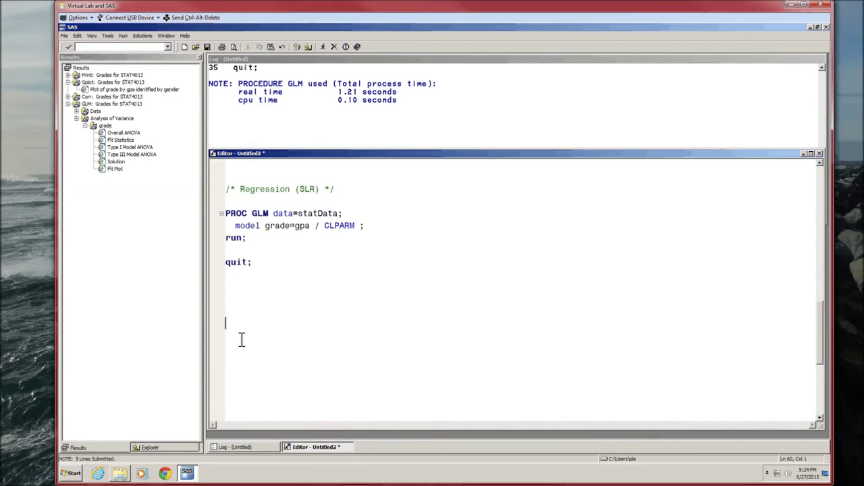
text(/* Regression (MLR) */ PROC SORT data=statData;   BY gender;  PROC GLM data=statData;   BY gender;   MODEL grade=gpa / CLPARM ; run;  quit;)
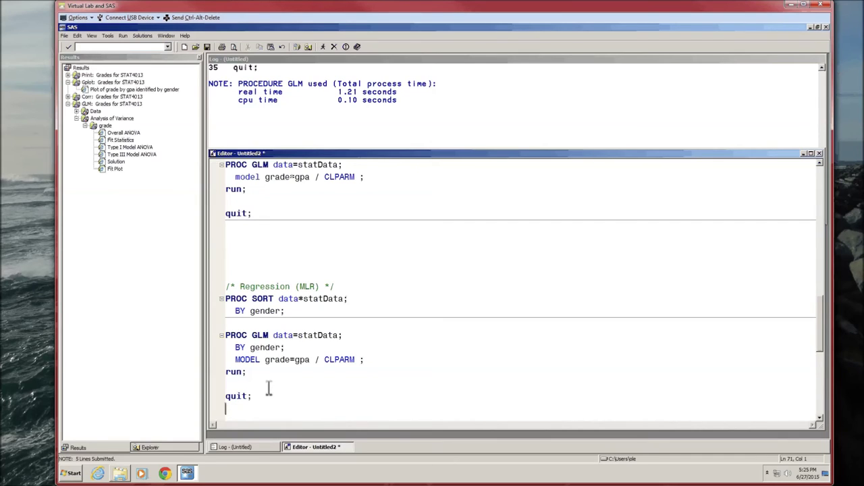
drag(267, 408, 271, 268)
key(F8)
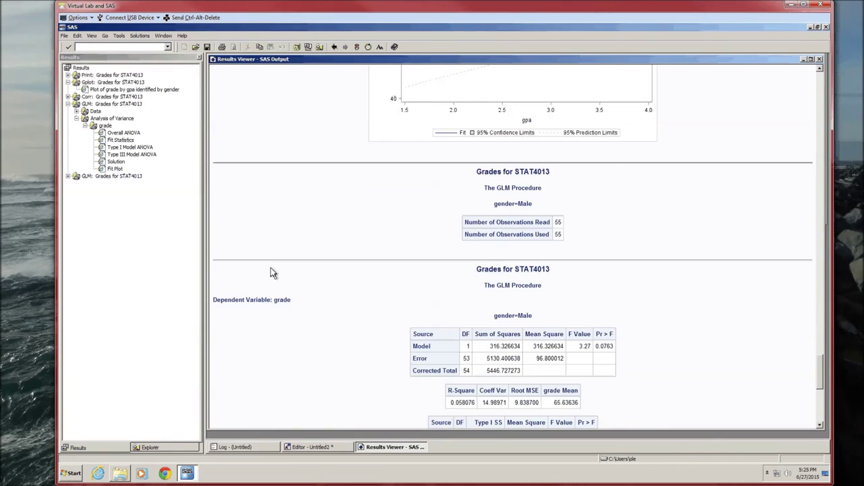
scroll(270, 273, up, 6)
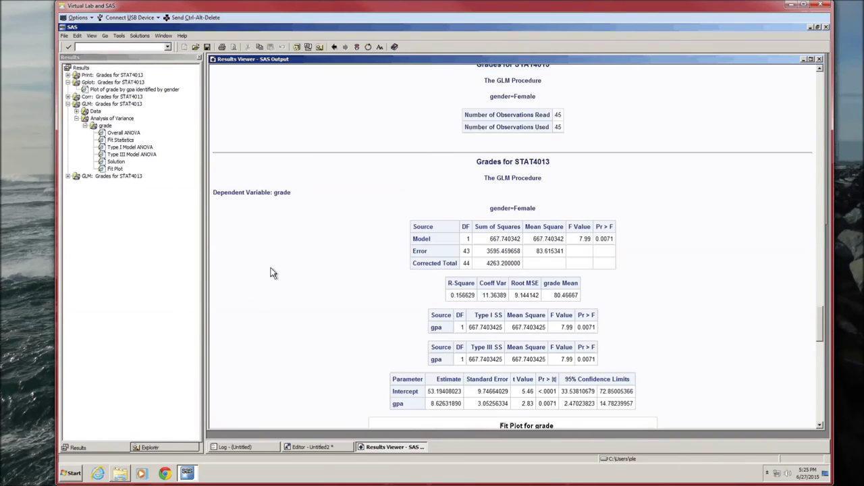
scroll(271, 272, up, 1)
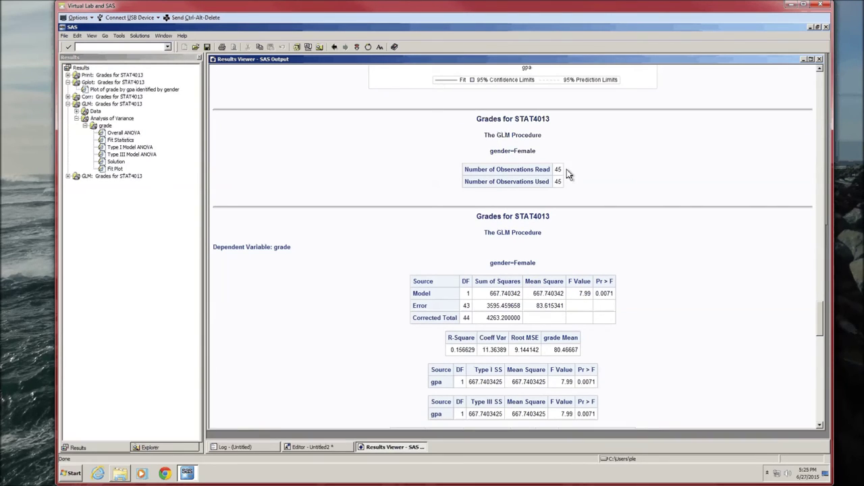
scroll(569, 185, down, 3)
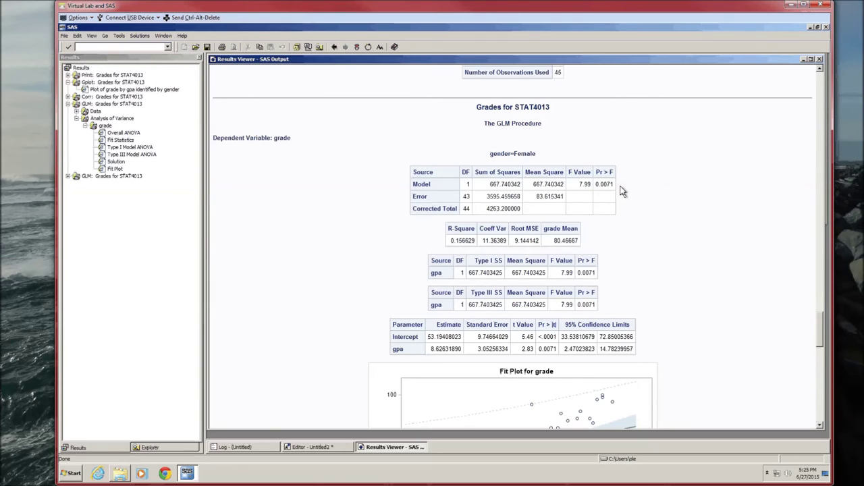
scroll(622, 191, down, 2)
scroll(622, 225, down, 1)
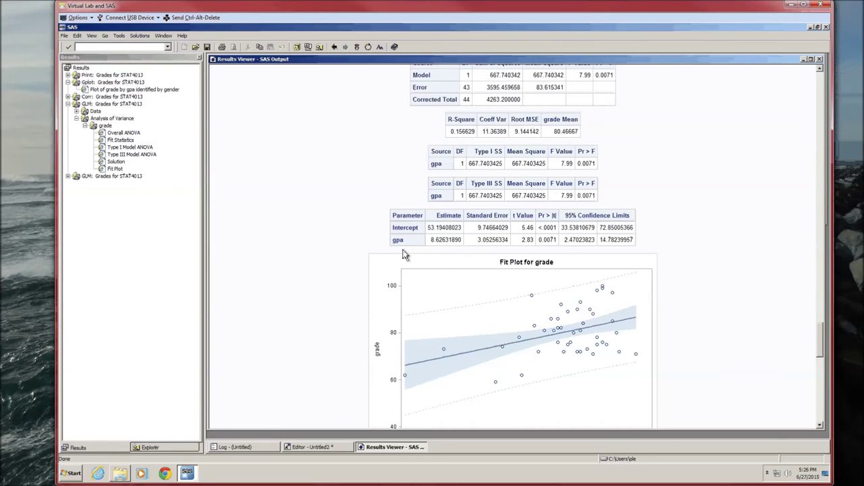
scroll(403, 254, down, 15)
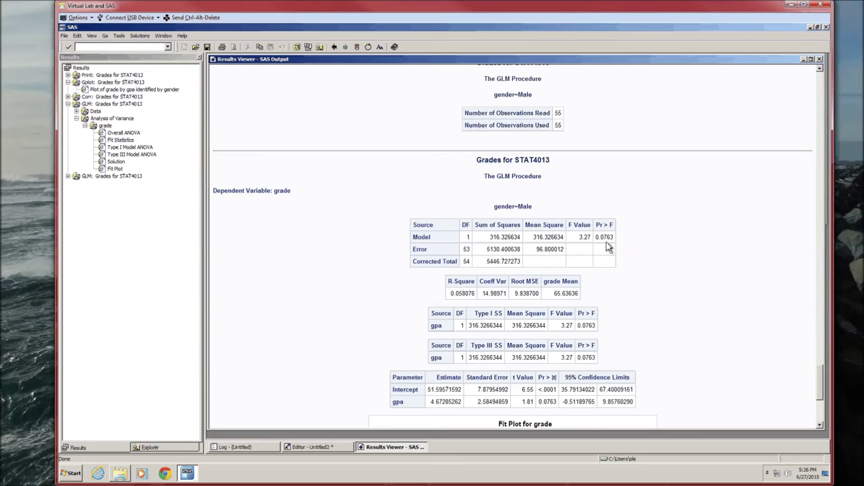
scroll(656, 248, down, 5)
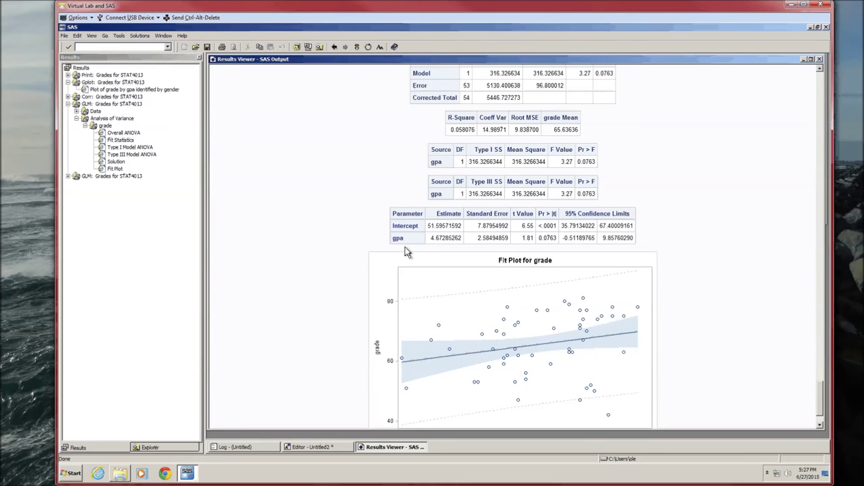
scroll(407, 252, down, 10)
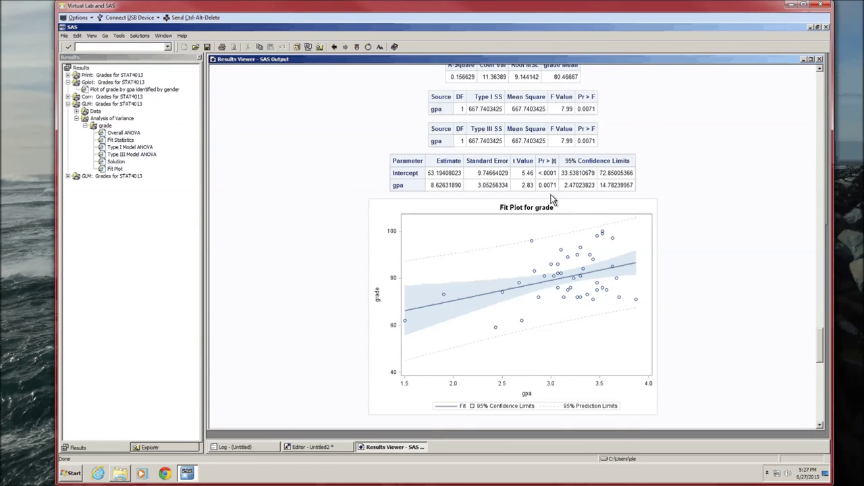
scroll(551, 199, down, 10)
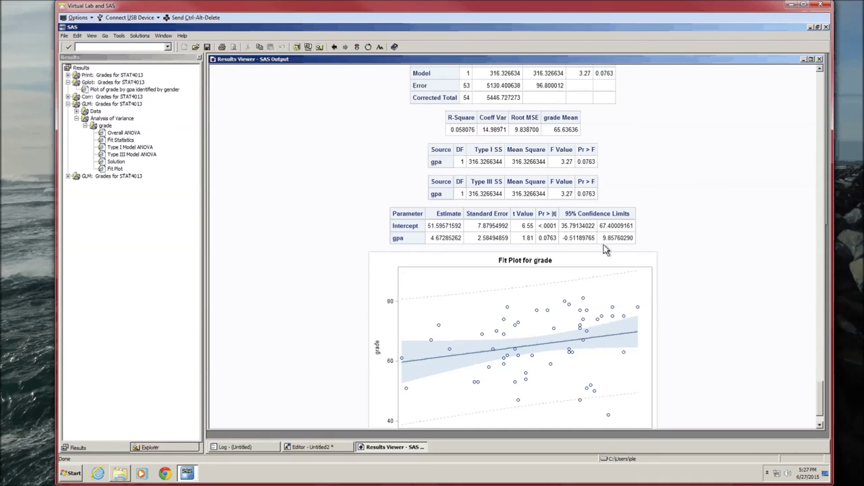
- Scroll to the male group's fit plot legend, then close the by-gender regression output
scroll(604, 247, down, 2)
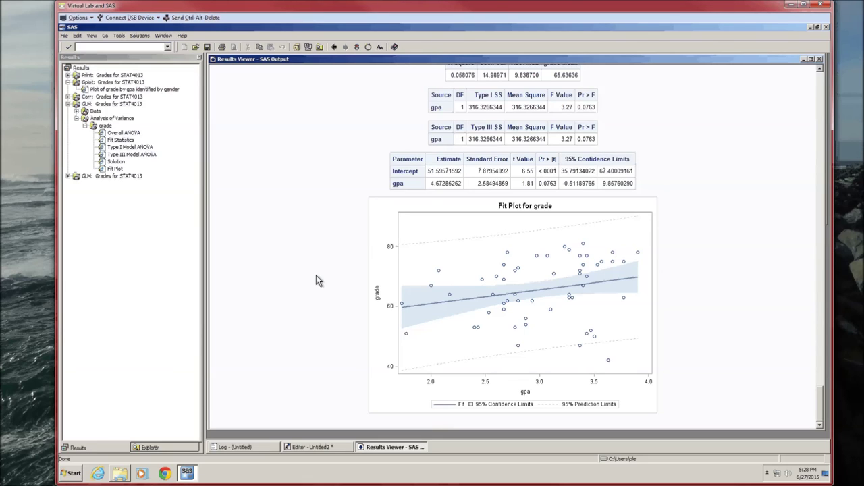
click(820, 62)
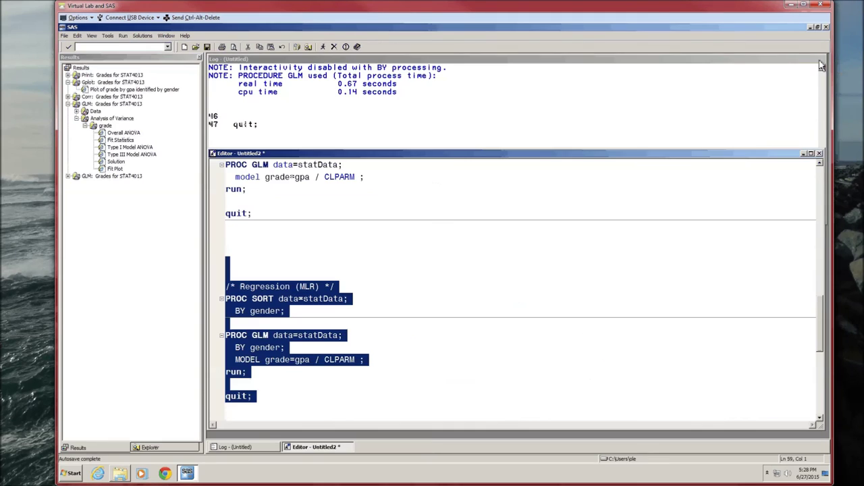
click(479, 355)
scroll(459, 347, up, 5)
scroll(459, 347, up, 7)
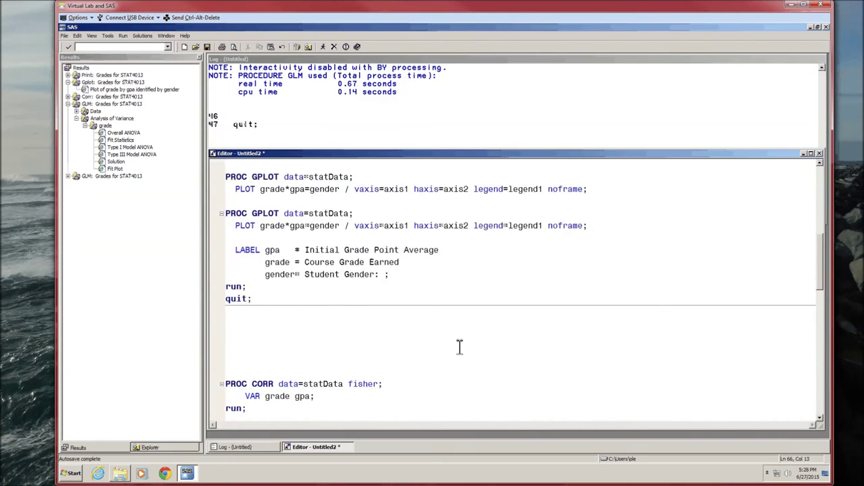
scroll(459, 347, up, 1)
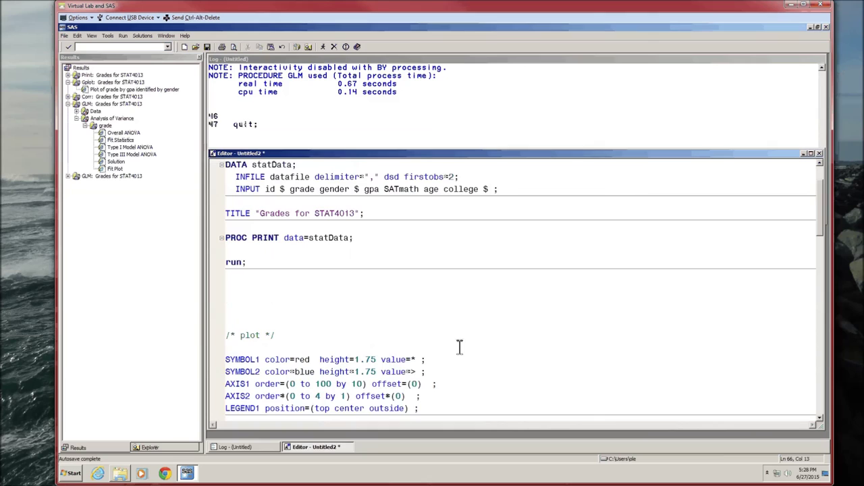
scroll(459, 347, down, 12)
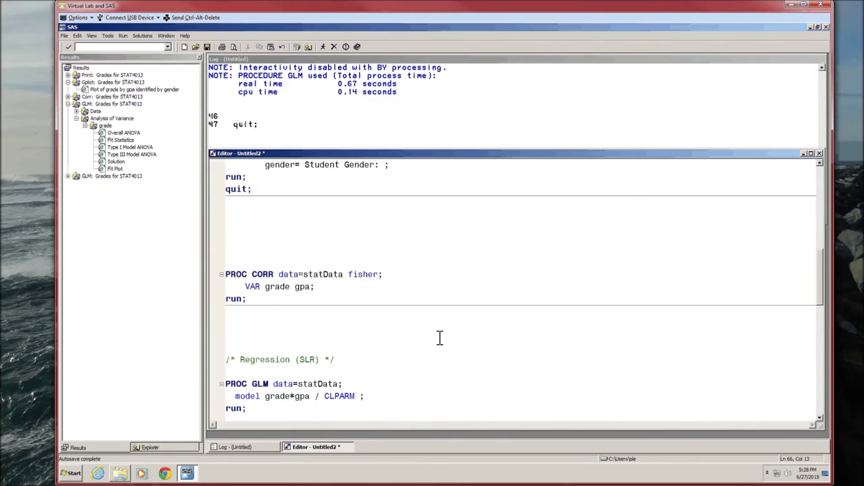
scroll(440, 337, down, 3)
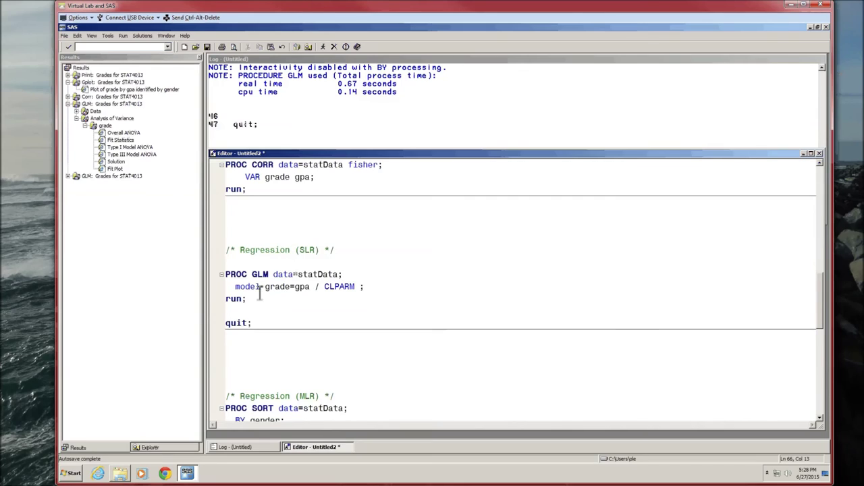